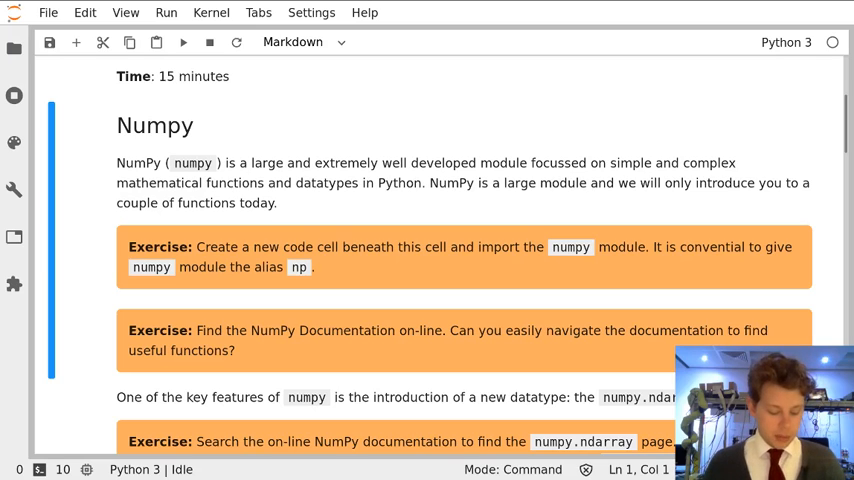
Add a new code cell with 'import numpy as np' and run it
{"action": "key", "text": "b"}
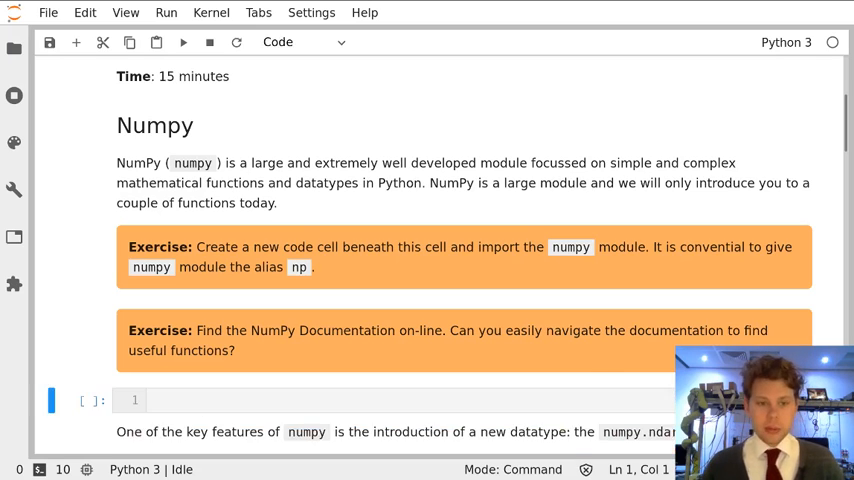
{"action": "key", "text": "Return"}
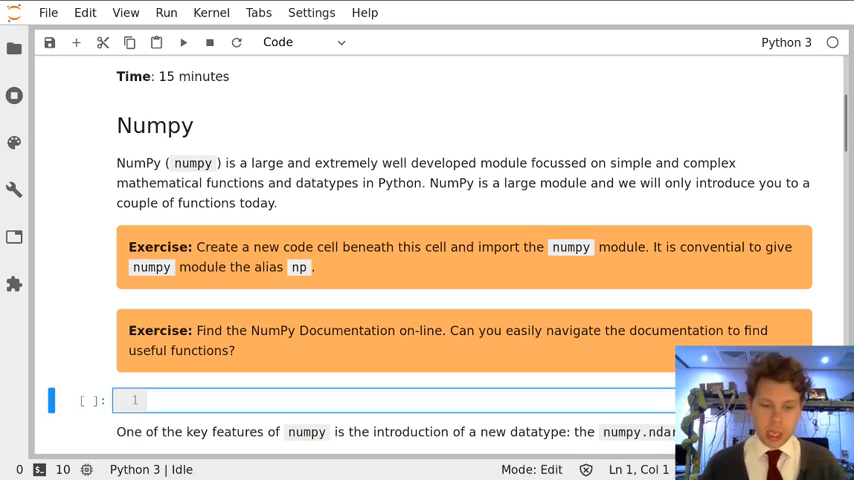
{"action": "type", "text": "import n"}
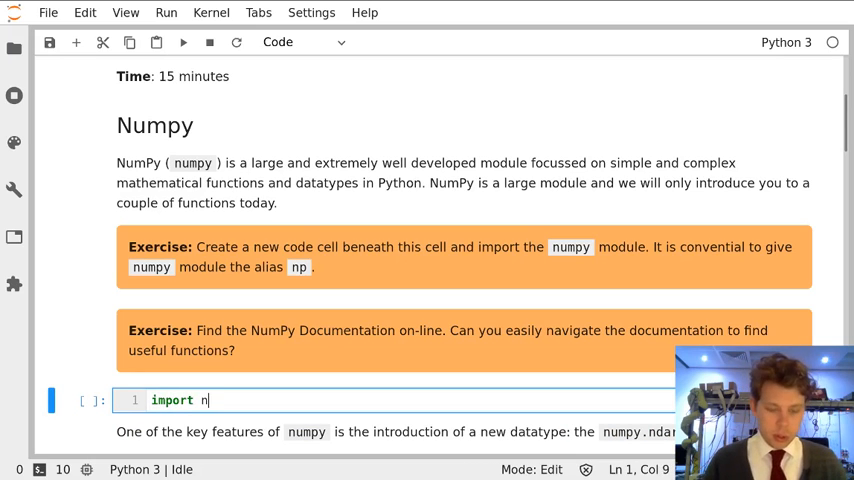
{"action": "type", "text": "umpy"}
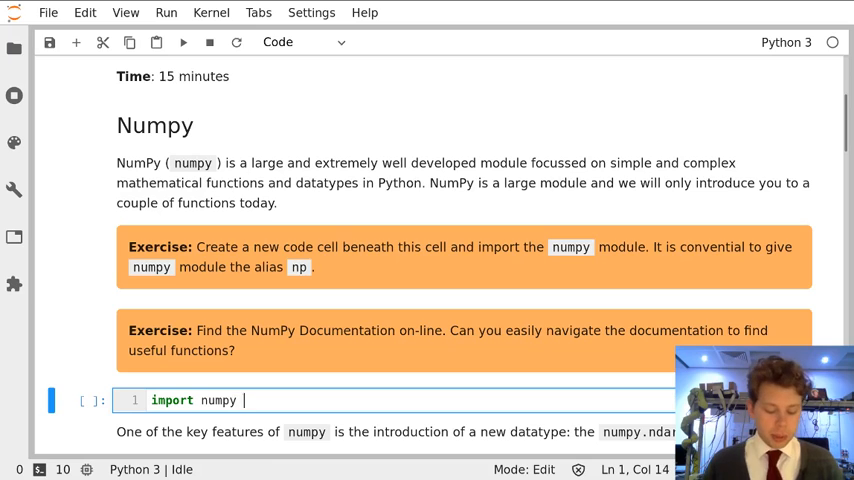
{"action": "type", "text": "as np"}
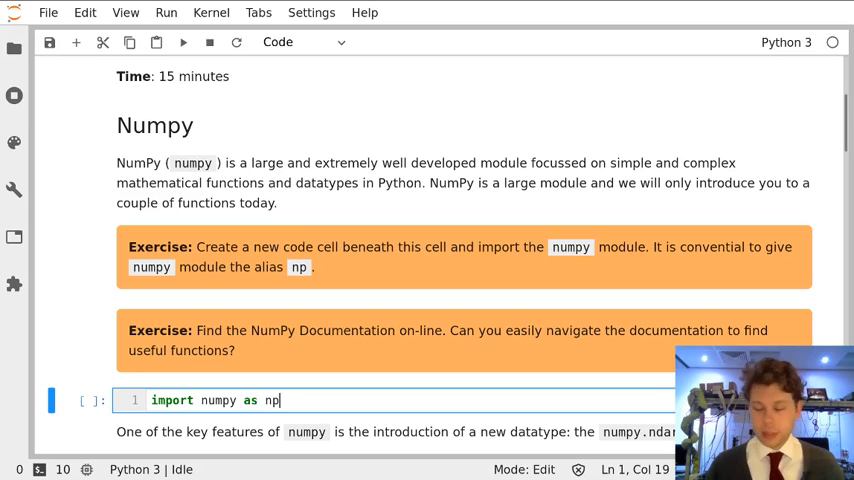
{"action": "key", "text": "ctrl+Return"}
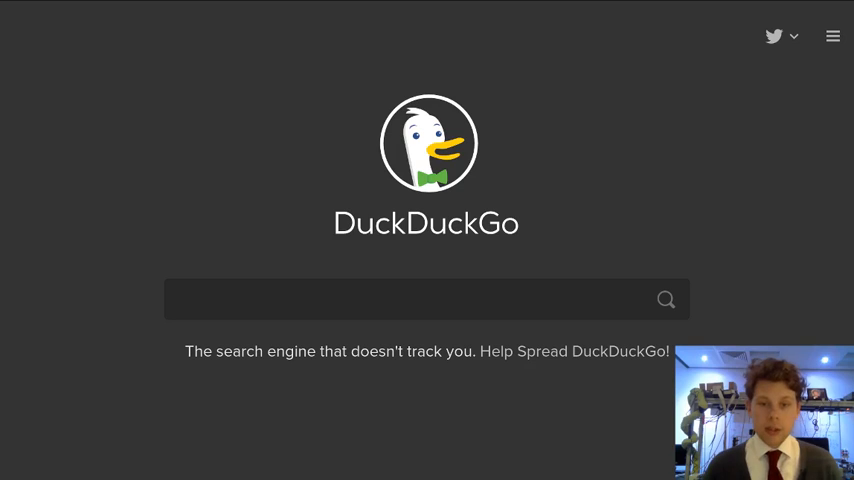
Run a DuckDuckGo web search for 'numpy documentation'
{"action": "left_click", "coordinate": [557, 297]}
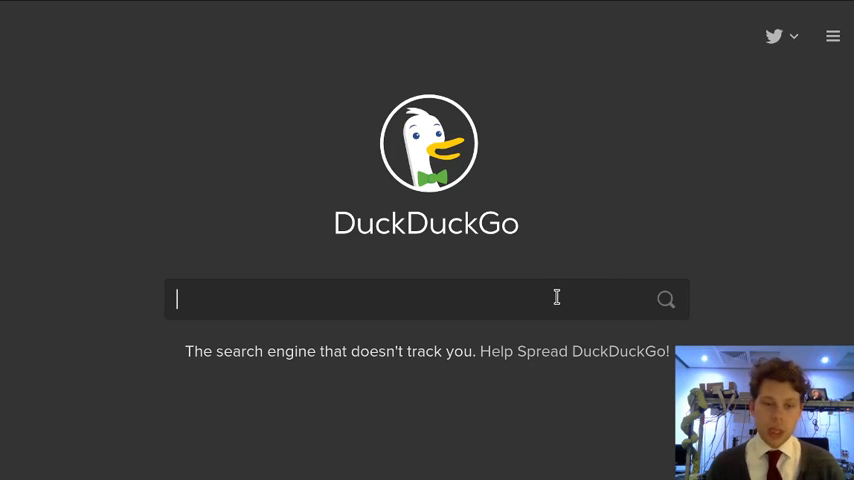
{"action": "type", "text": "numpy dopcu"}
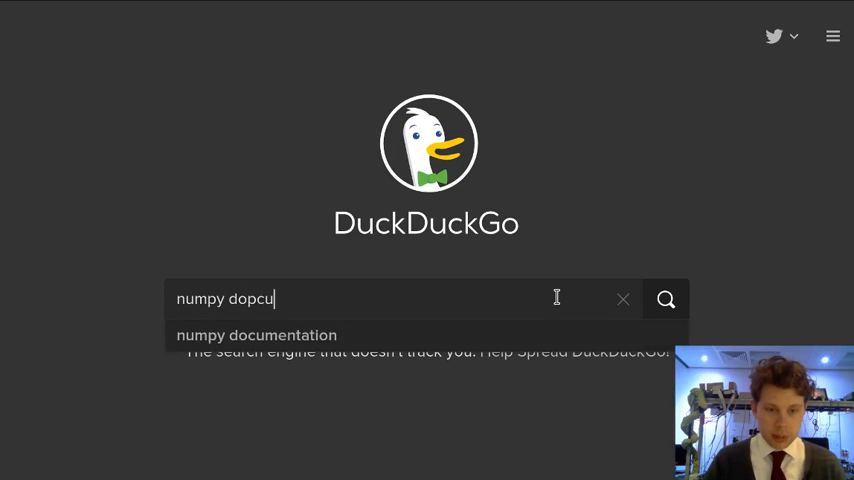
{"action": "key", "text": "BackSpace"}
{"action": "key", "text": "BackSpace"}
{"action": "key", "text": "BackSpace"}
{"action": "type", "text": "cumentation"}
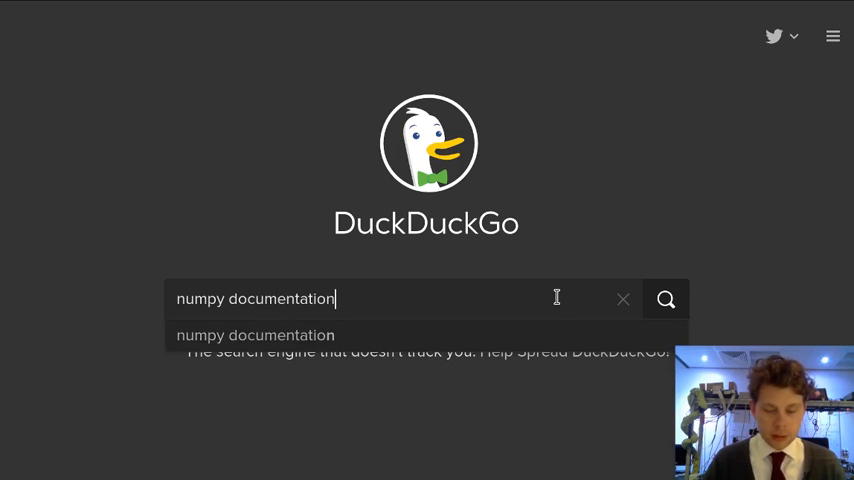
{"action": "key", "text": "Return"}
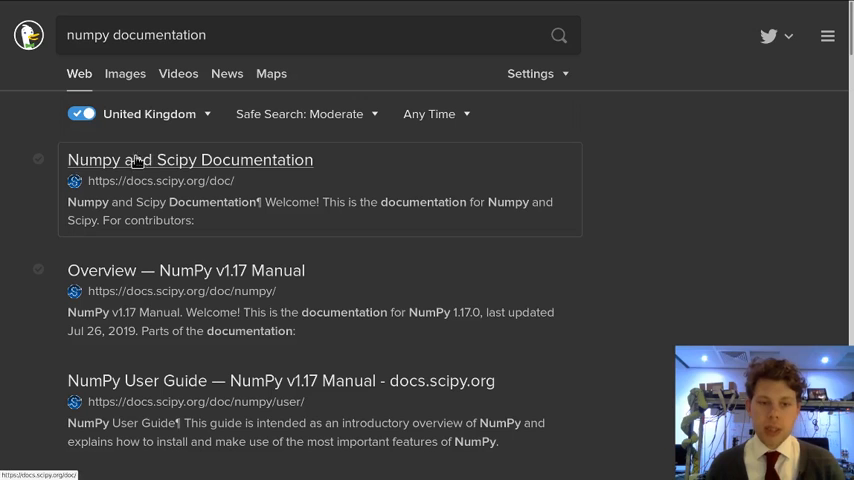
Go to the Numpy and Scipy Documentation landing page from the search results
{"action": "left_click", "coordinate": [167, 163]}
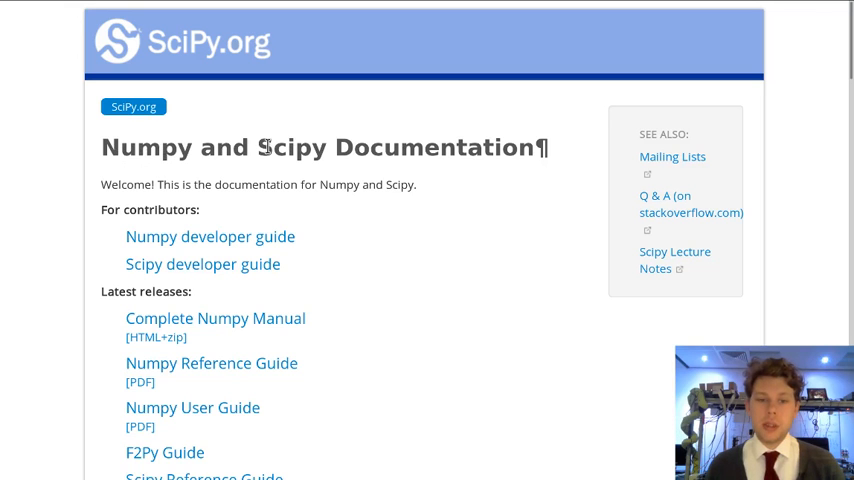
{"action": "left_click_drag", "start_coordinate": [259, 147], "coordinate": [325, 147]}
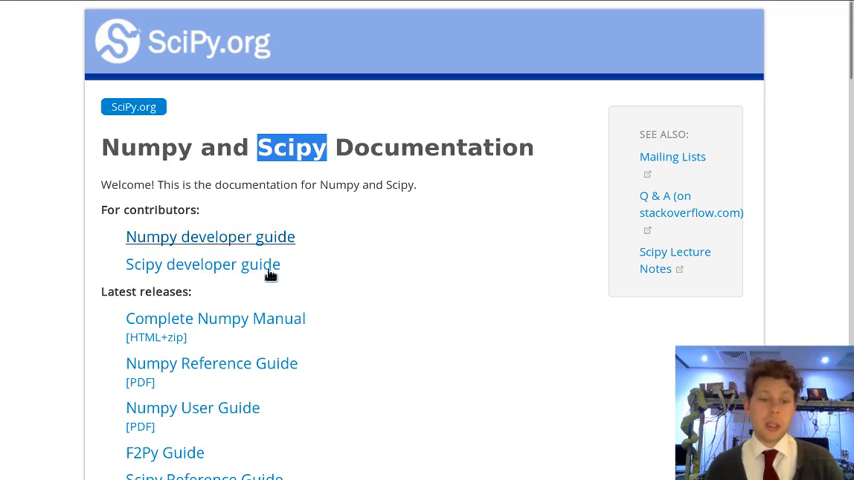
{"action": "left_click", "coordinate": [404, 295]}
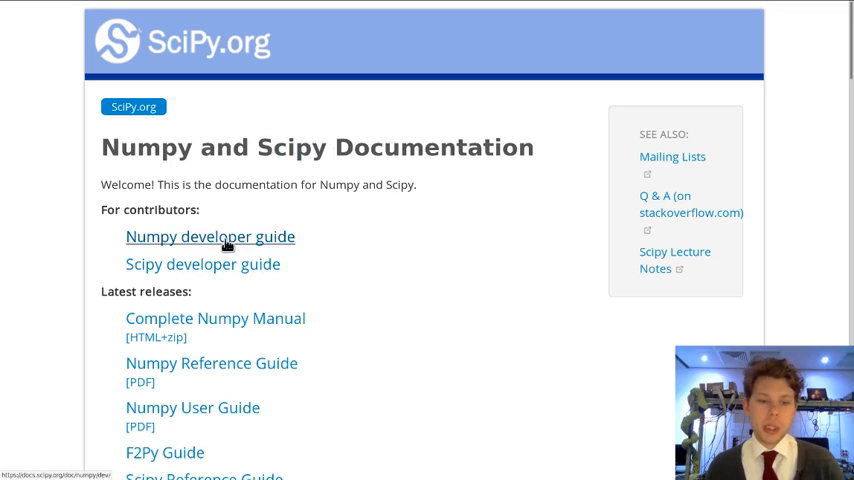
Enter the NumPy manual and quick-search it for 'sin'
{"action": "left_click", "coordinate": [252, 319]}
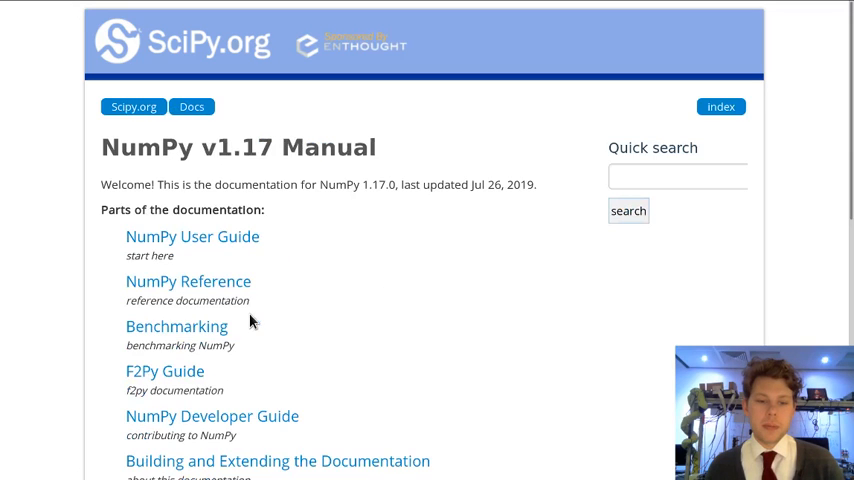
{"action": "scroll", "coordinate": [440, 313], "scroll_direction": "down", "scroll_amount": 2}
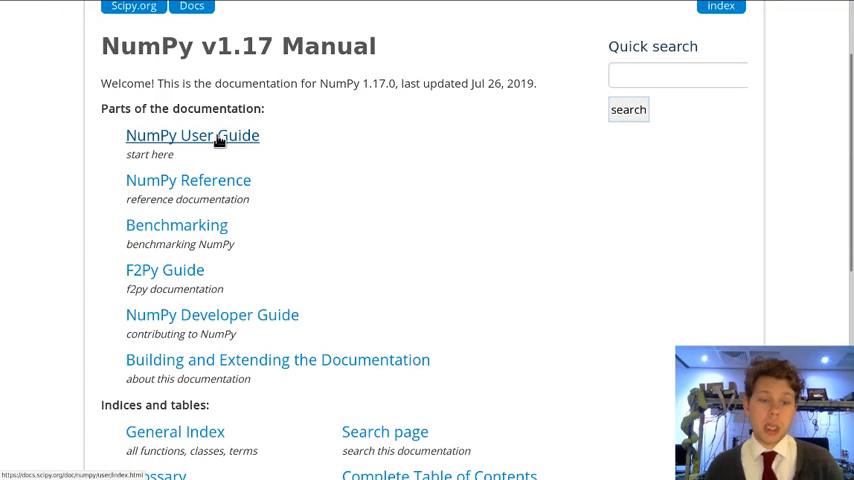
{"action": "scroll", "coordinate": [298, 250], "scroll_direction": "down", "scroll_amount": 3}
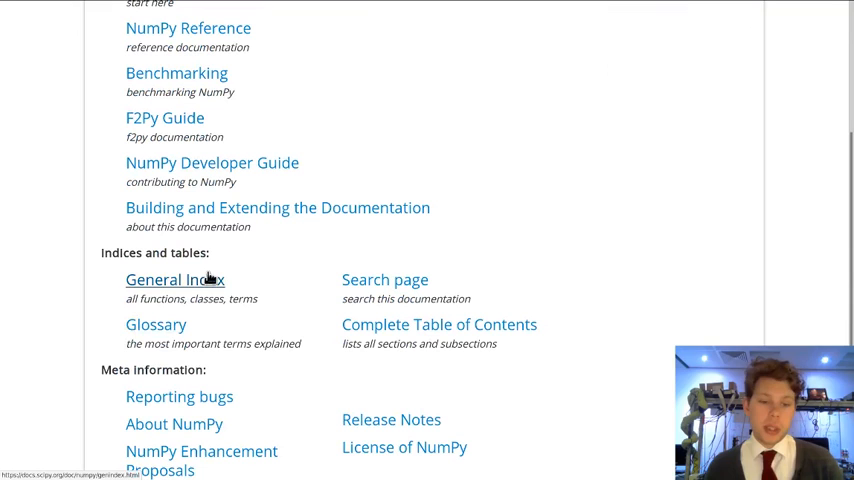
{"action": "scroll", "coordinate": [250, 320], "scroll_direction": "up", "scroll_amount": 5}
{"action": "scroll", "coordinate": [324, 308], "scroll_direction": "up", "scroll_amount": 1}
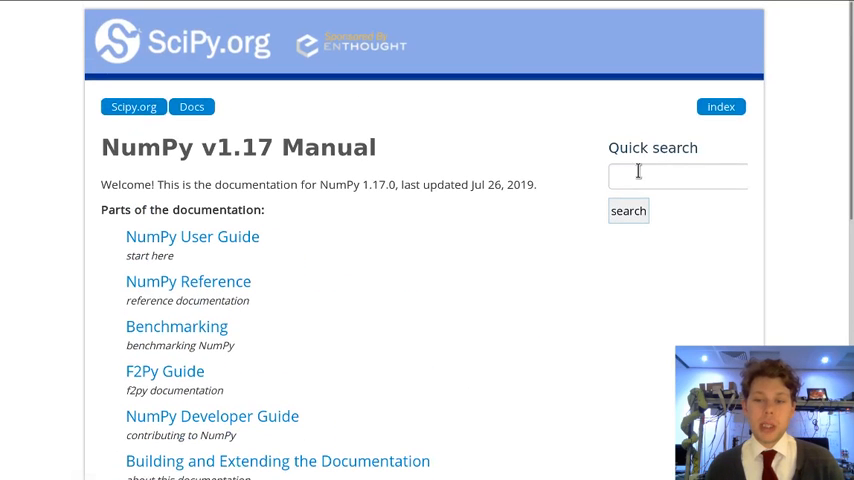
{"action": "left_click", "coordinate": [637, 172]}
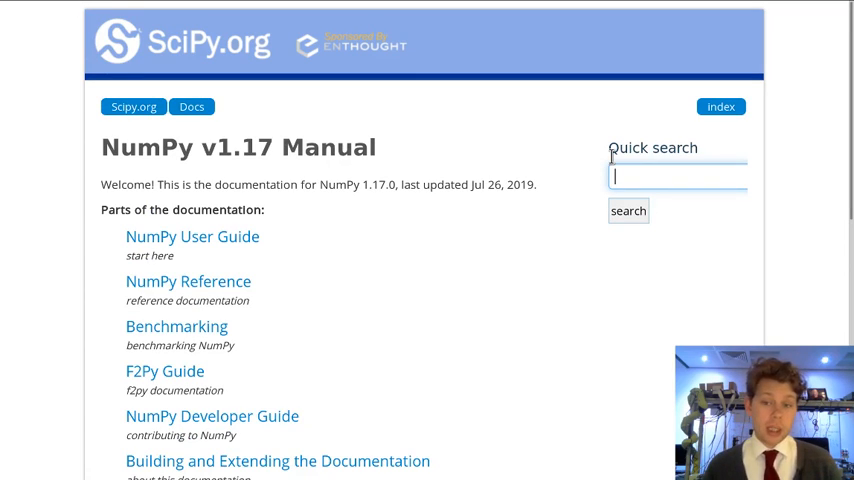
{"action": "type", "text": "sin"}
{"action": "key", "text": "Return"}
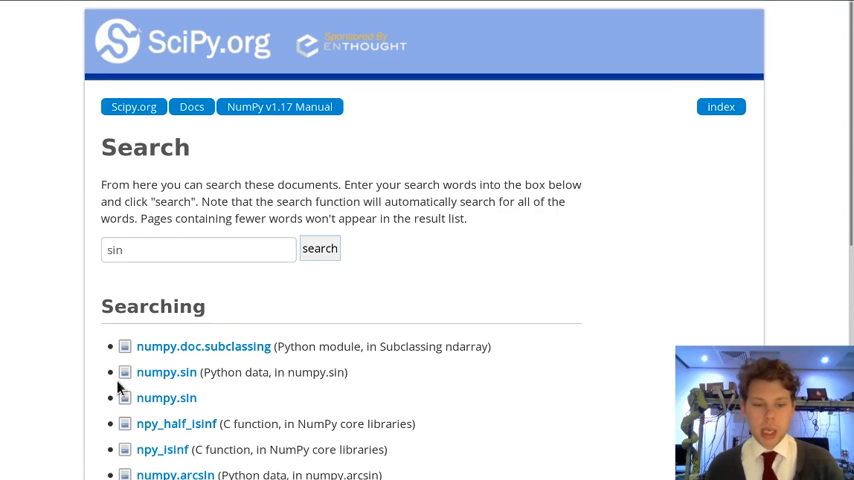
View the numpy.sin reference page and read its signature and parameter descriptions
{"action": "left_click", "coordinate": [164, 377]}
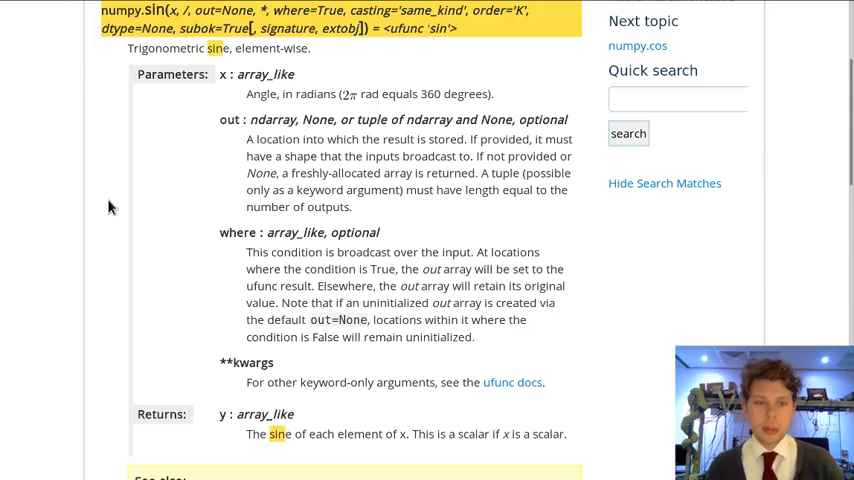
{"action": "scroll", "coordinate": [114, 200], "scroll_direction": "up", "scroll_amount": 3}
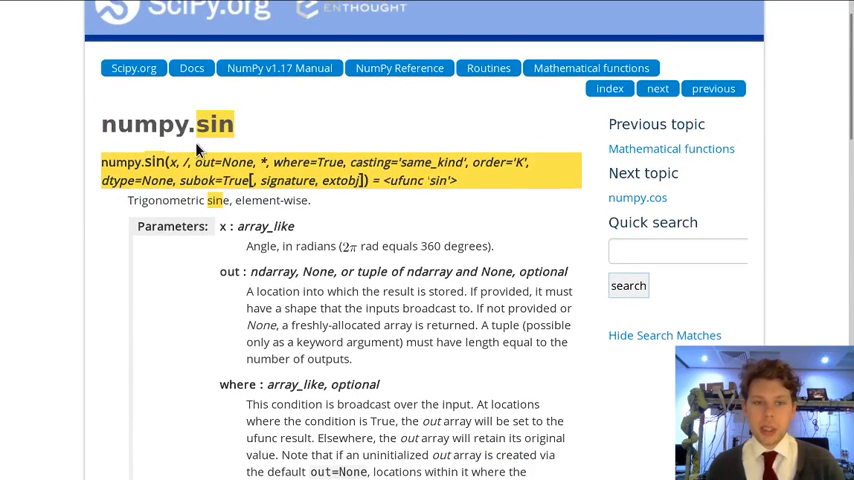
{"action": "scroll", "coordinate": [123, 120], "scroll_direction": "up", "scroll_amount": 1}
{"action": "mouse_move", "coordinate": [102, 163]}
{"action": "left_mouse_down"}
{"action": "mouse_move", "coordinate": [202, 204]}
{"action": "mouse_move", "coordinate": [366, 219]}
{"action": "left_mouse_up"}
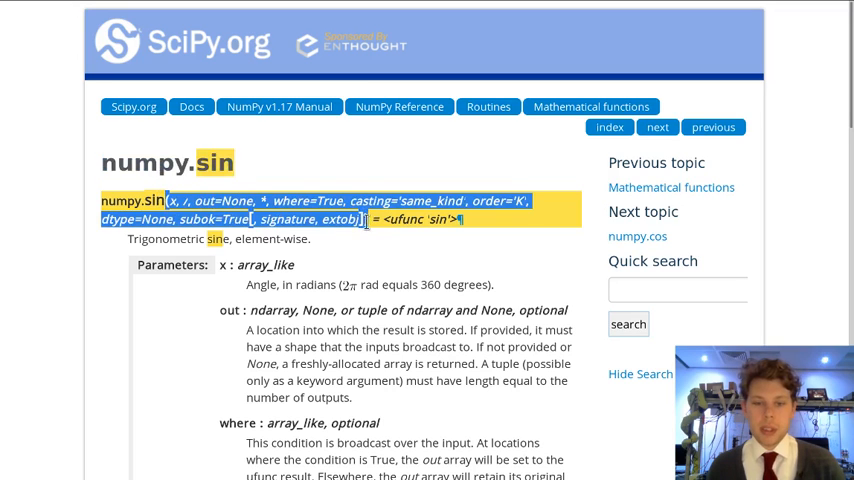
{"action": "left_click", "coordinate": [328, 257]}
{"action": "scroll", "coordinate": [254, 122], "scroll_direction": "down", "scroll_amount": 5}
{"action": "left_click_drag", "start_coordinate": [220, 62], "coordinate": [516, 347]}
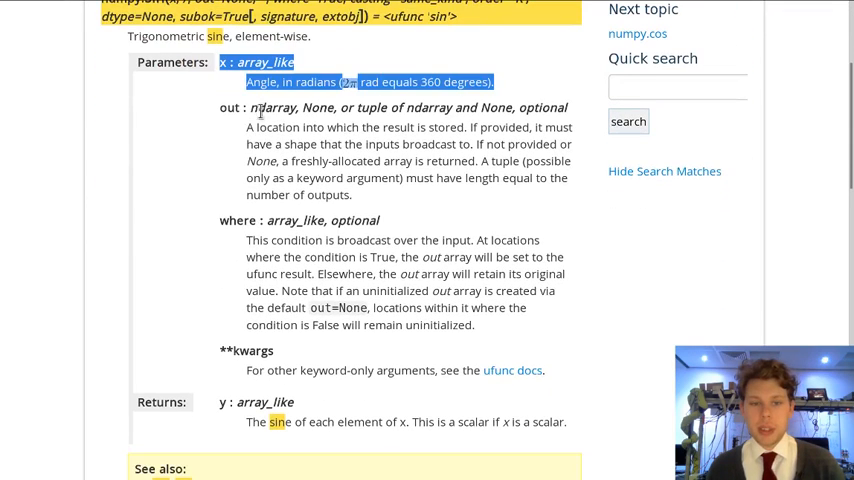
{"action": "left_click", "coordinate": [337, 232]}
{"action": "scroll", "coordinate": [337, 232], "scroll_direction": "down", "scroll_amount": 1}
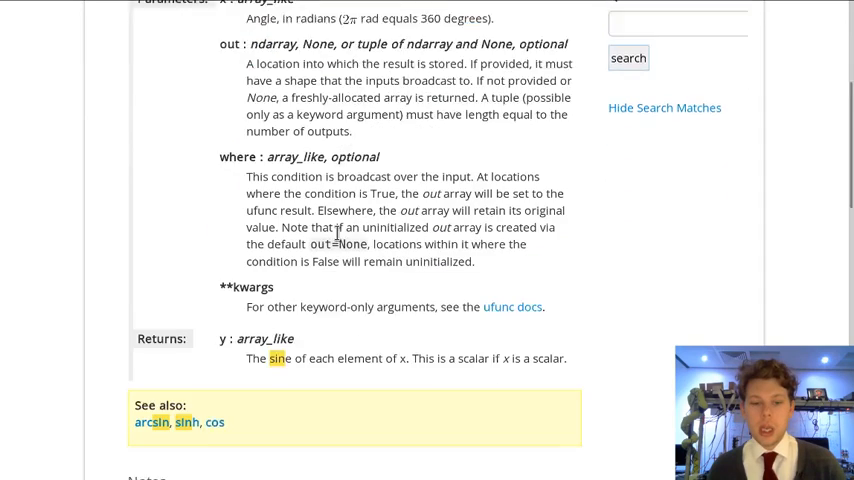
{"action": "scroll", "coordinate": [219, 196], "scroll_direction": "down", "scroll_amount": 2}
{"action": "left_click_drag", "start_coordinate": [220, 200], "coordinate": [581, 223]}
Read the Returns block and the related functions arcsin, sinh and cos
{"action": "left_click", "coordinate": [240, 311]}
{"action": "left_click_drag", "start_coordinate": [238, 286], "coordinate": [135, 289]}
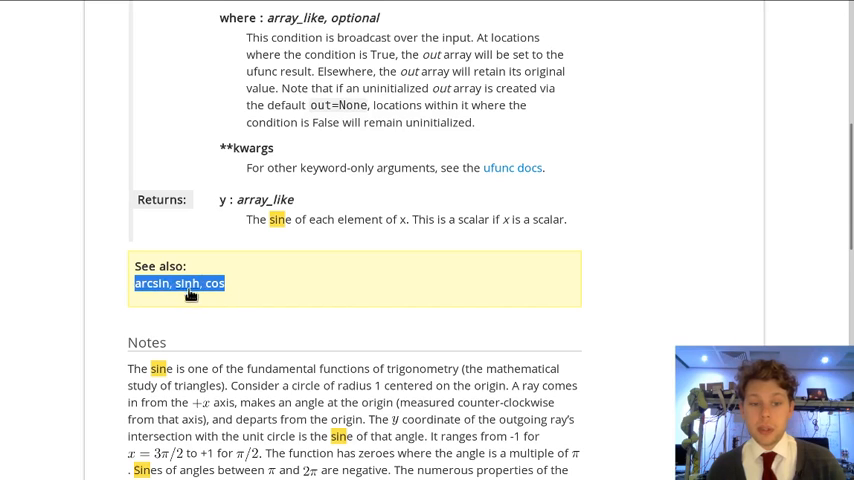
{"action": "left_click", "coordinate": [328, 293]}
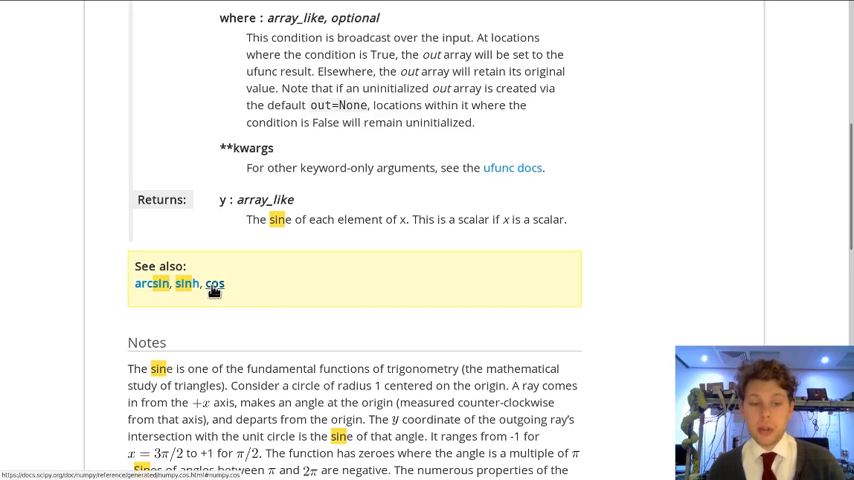
{"action": "scroll", "coordinate": [363, 293], "scroll_direction": "down", "scroll_amount": 3}
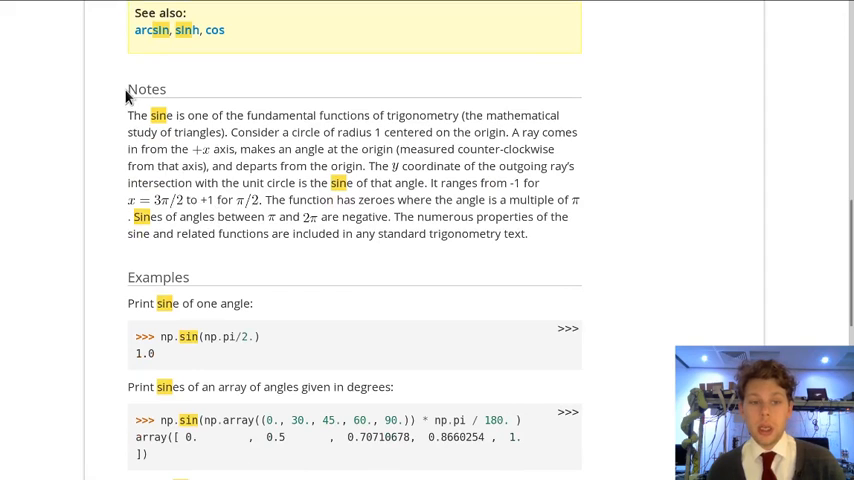
{"action": "left_click_drag", "start_coordinate": [128, 89], "coordinate": [541, 253]}
{"action": "left_click", "coordinate": [467, 231]}
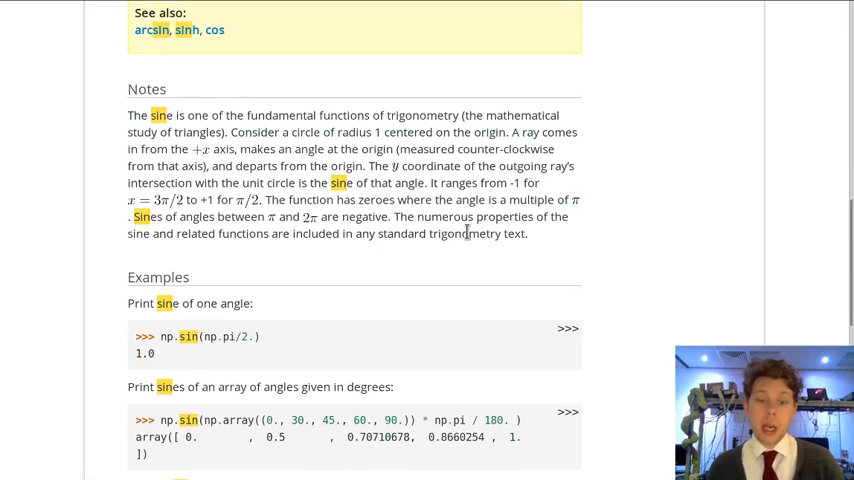
{"action": "scroll", "coordinate": [200, 225], "scroll_direction": "down", "scroll_amount": 3}
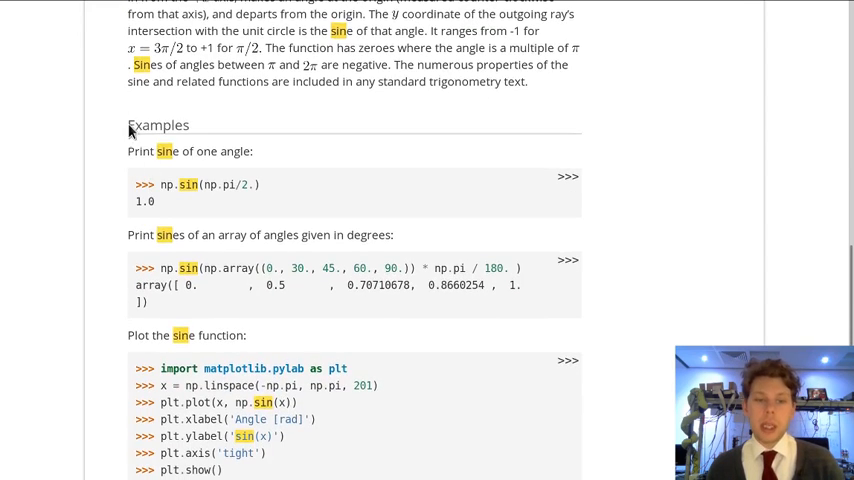
{"action": "scroll", "coordinate": [140, 200], "scroll_direction": "down", "scroll_amount": 1}
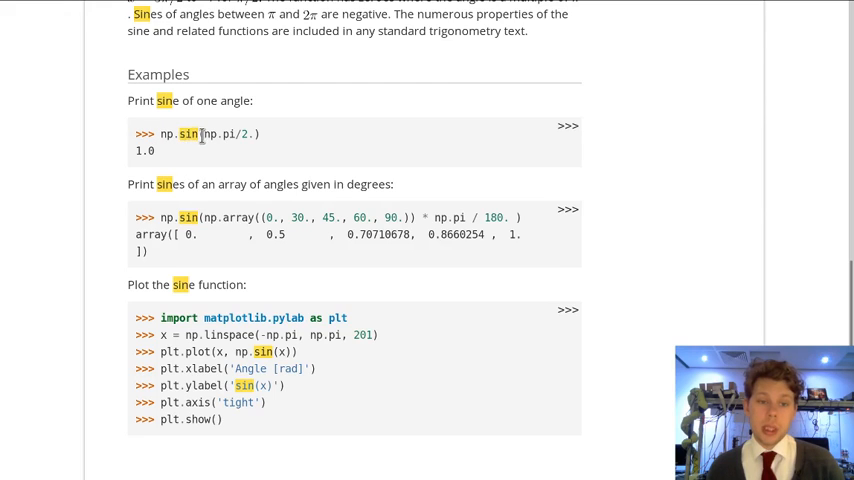
{"action": "left_click_drag", "start_coordinate": [203, 134], "coordinate": [255, 135]}
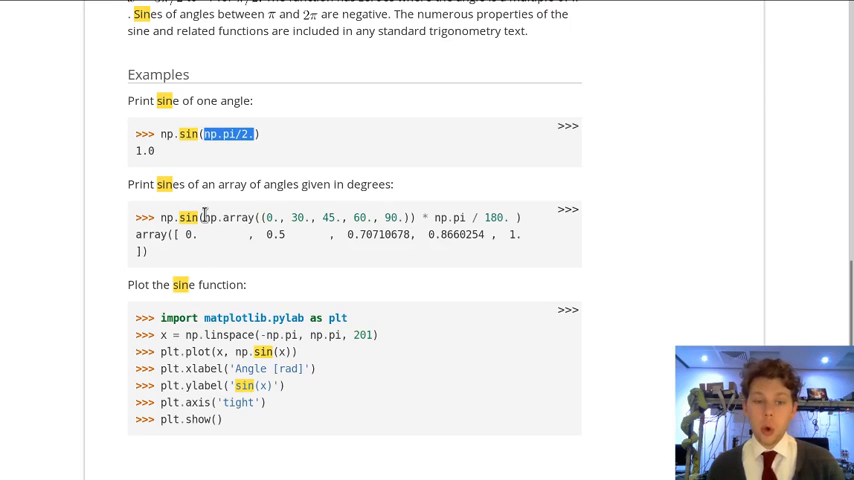
{"action": "left_click_drag", "start_coordinate": [205, 217], "coordinate": [517, 219]}
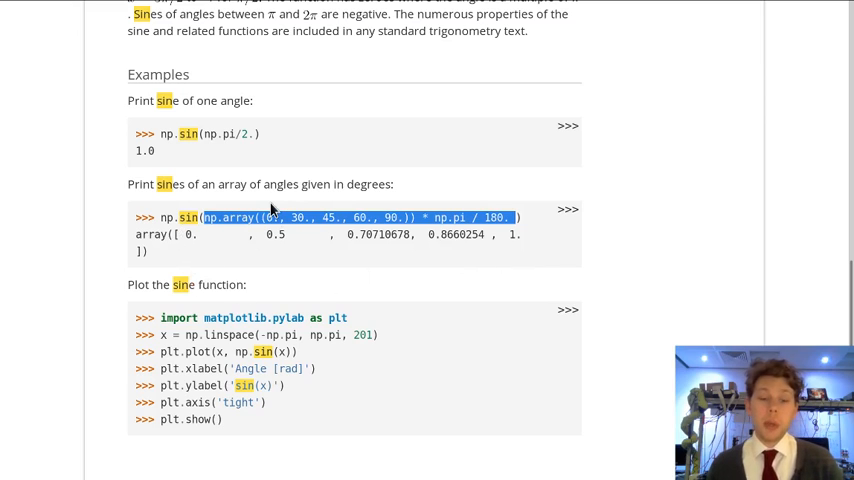
{"action": "left_click", "coordinate": [232, 428]}
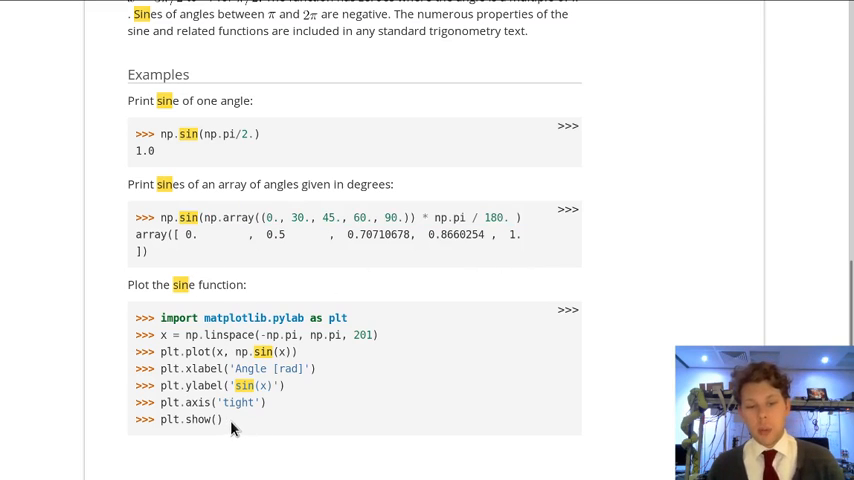
{"action": "left_click_drag", "start_coordinate": [232, 428], "coordinate": [133, 324]}
{"action": "left_click", "coordinate": [349, 377]}
{"action": "scroll", "coordinate": [307, 352], "scroll_direction": "up", "scroll_amount": 5}
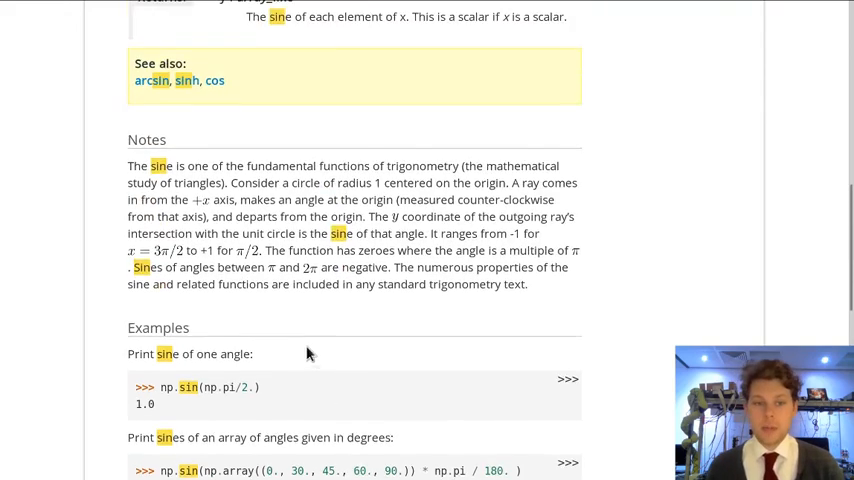
{"action": "scroll", "coordinate": [307, 352], "scroll_direction": "up", "scroll_amount": 5}
{"action": "scroll", "coordinate": [171, 215], "scroll_direction": "up", "scroll_amount": 4}
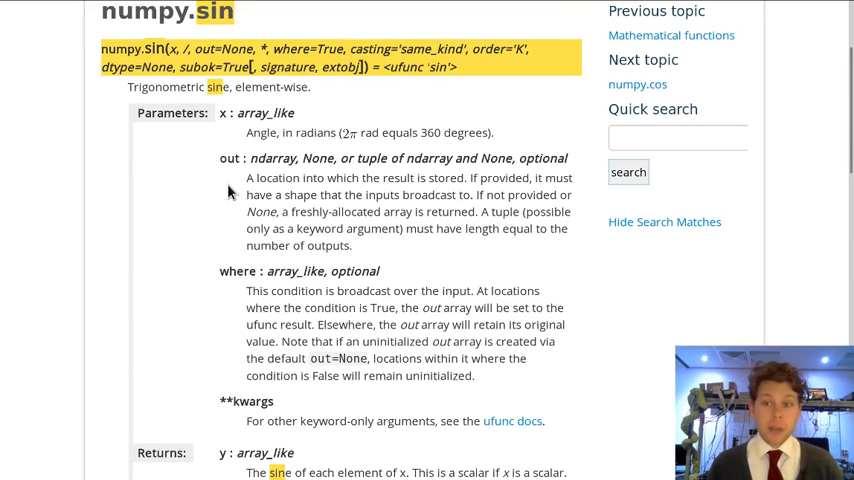
Move to the numpy.cos reference page via the sidebar's Next topic link
{"action": "left_click", "coordinate": [621, 85]}
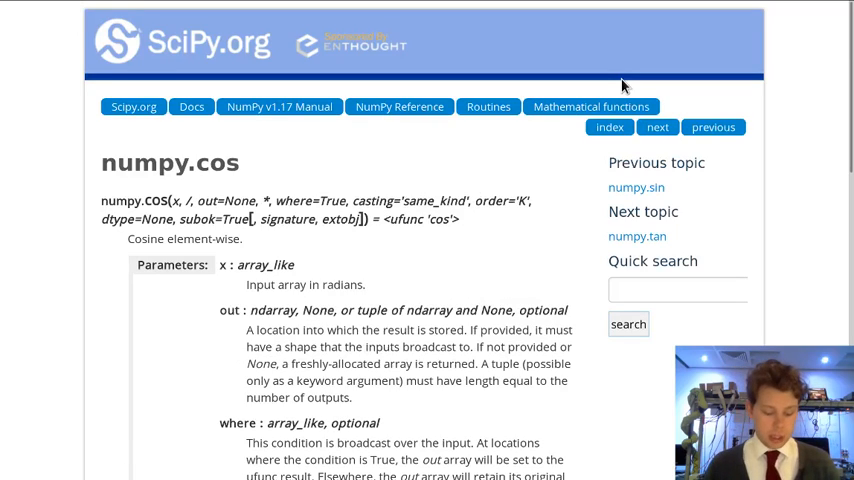